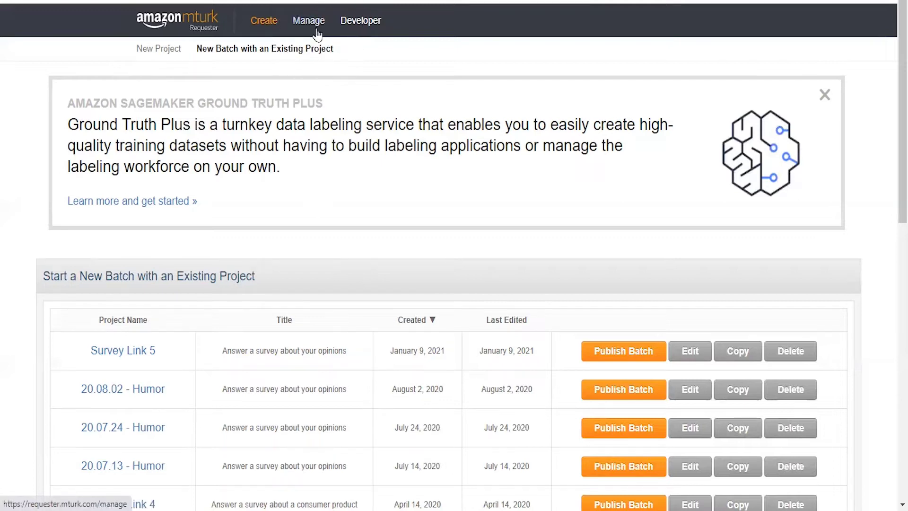
Step: Go to Manage > Qualification Types to list the two existing survey qualifications
{"action": "left_click", "coordinate": [317, 30]}
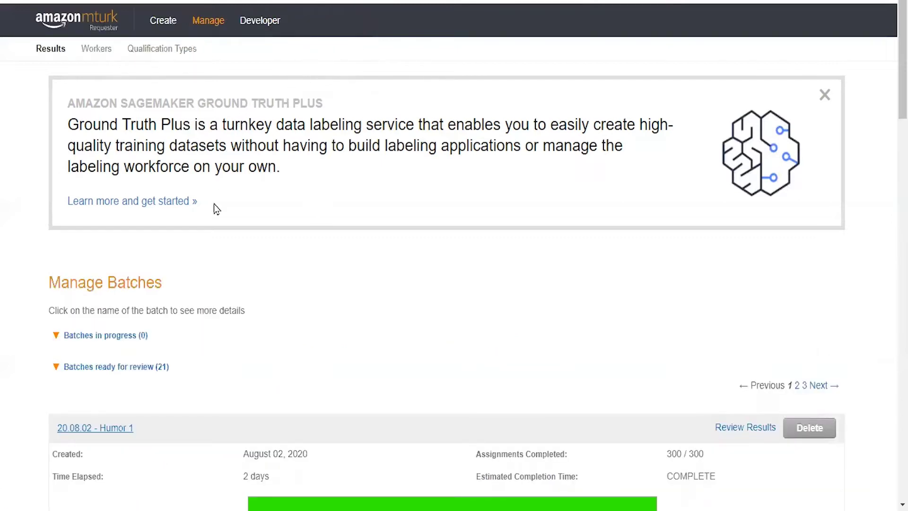
{"action": "scroll", "coordinate": [230, 254], "scroll_direction": "down", "scroll_amount": 10}
{"action": "scroll", "coordinate": [231, 254], "scroll_direction": "up", "scroll_amount": 7}
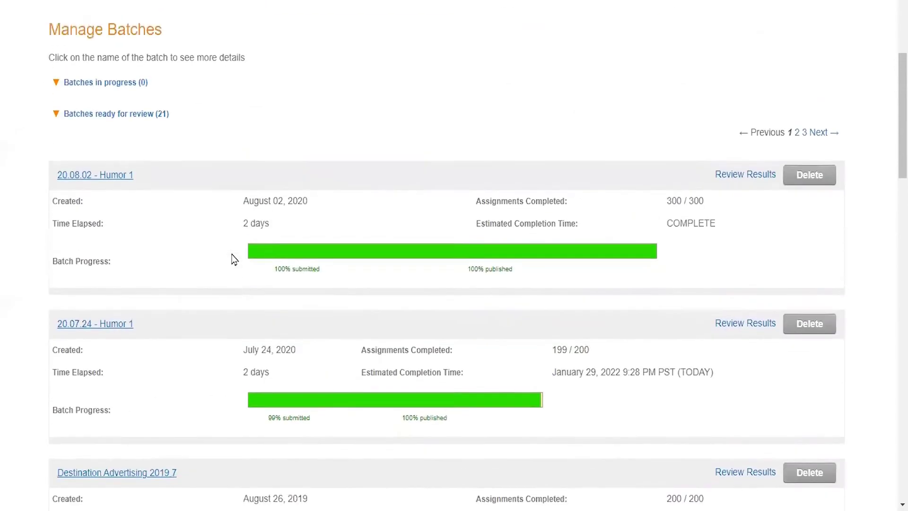
{"action": "scroll", "coordinate": [232, 256], "scroll_direction": "up", "scroll_amount": 2}
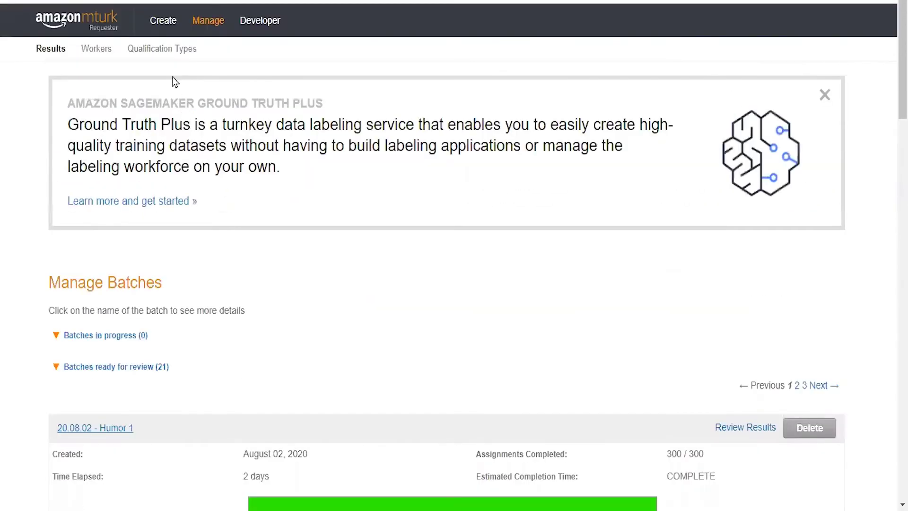
{"action": "left_click", "coordinate": [171, 53]}
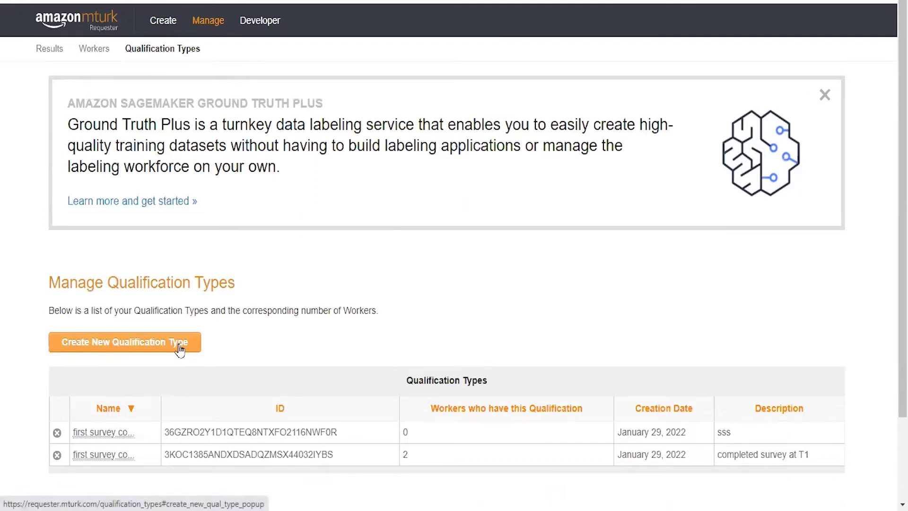
{"action": "left_click", "coordinate": [180, 349]}
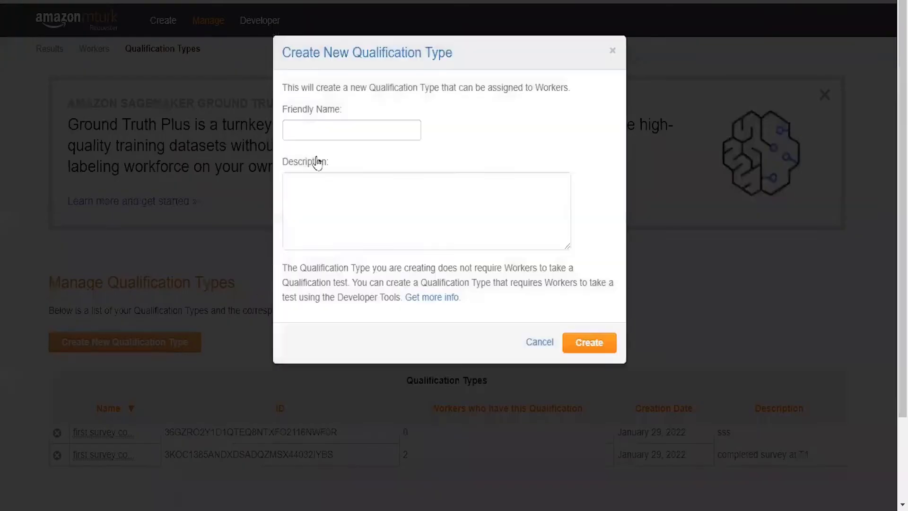
{"action": "left_click", "coordinate": [324, 130]}
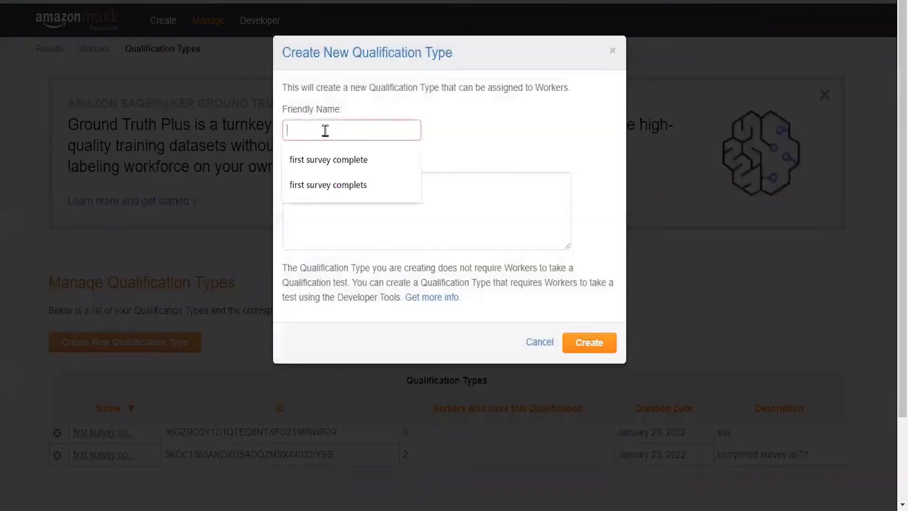
{"action": "left_click", "coordinate": [339, 169]}
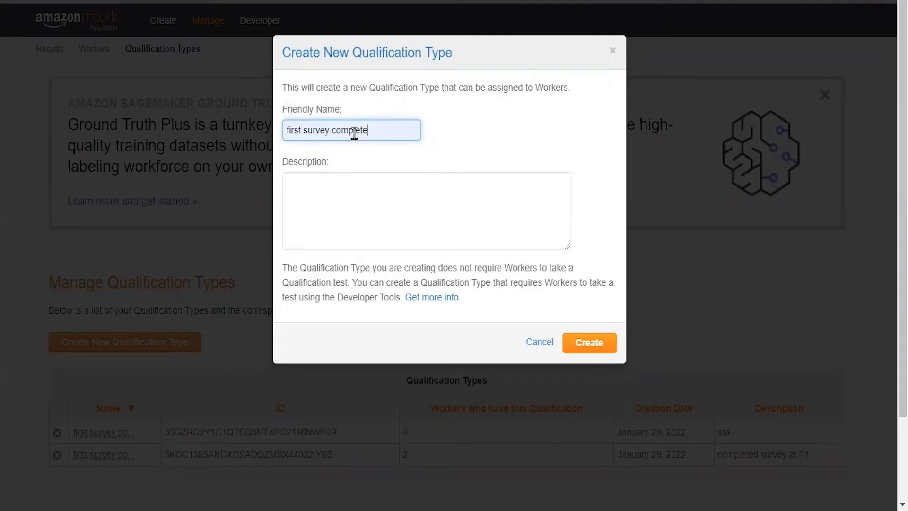
{"action": "left_click", "coordinate": [354, 179]}
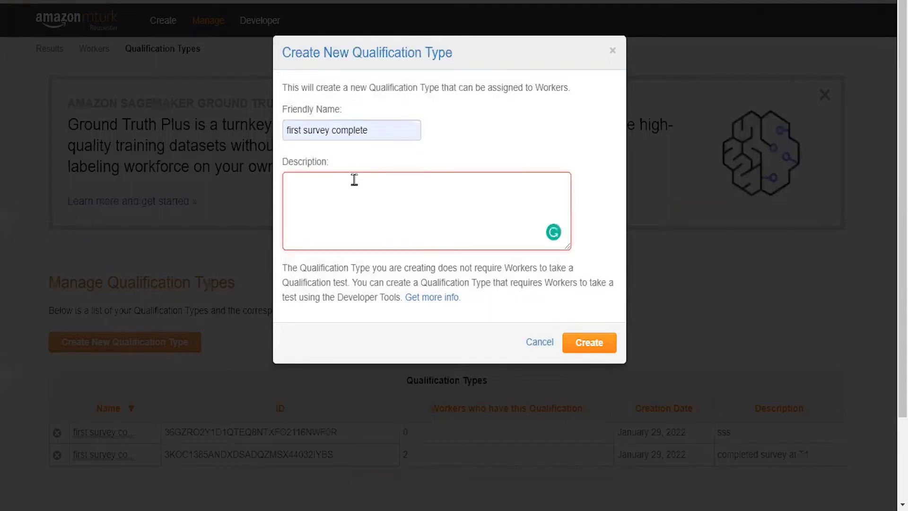
{"action": "left_click", "coordinate": [530, 339]}
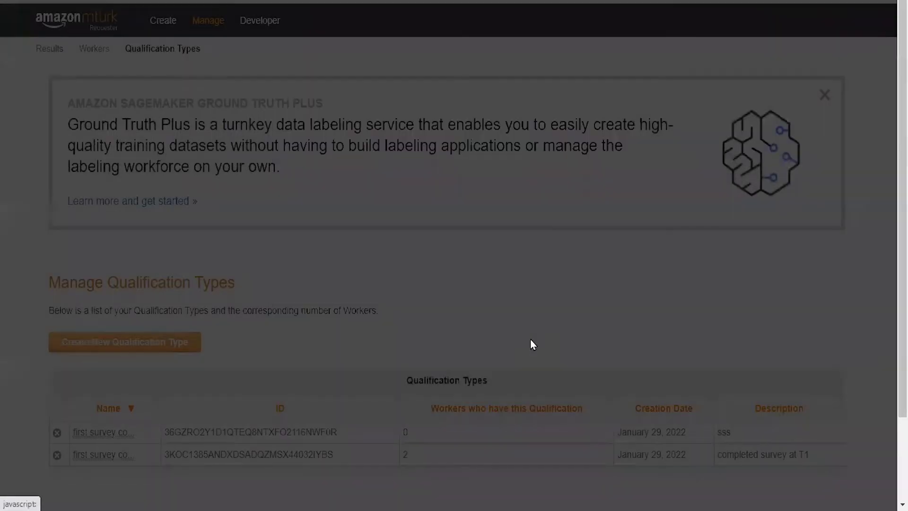
{"action": "left_click", "coordinate": [729, 458]}
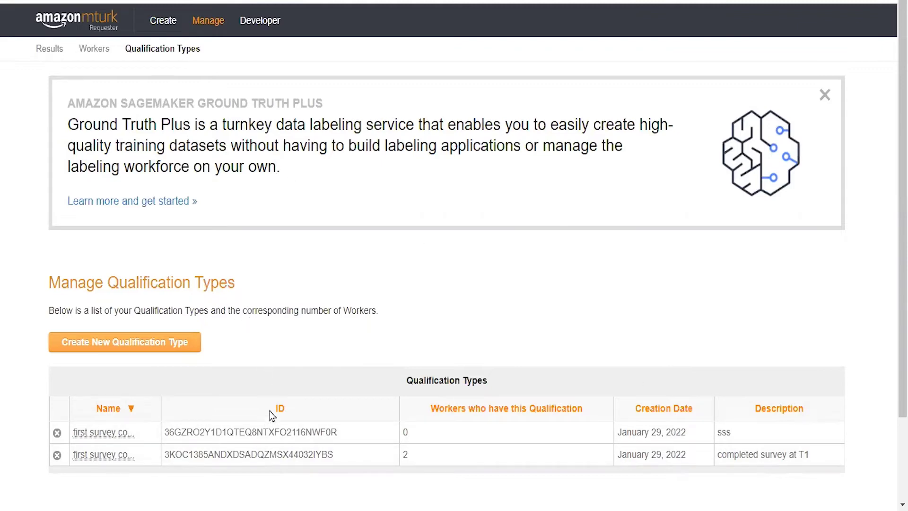
Step: Open the Workers list, review the first worker's qualifications, then return to Manage Workers
{"action": "left_click", "coordinate": [95, 53]}
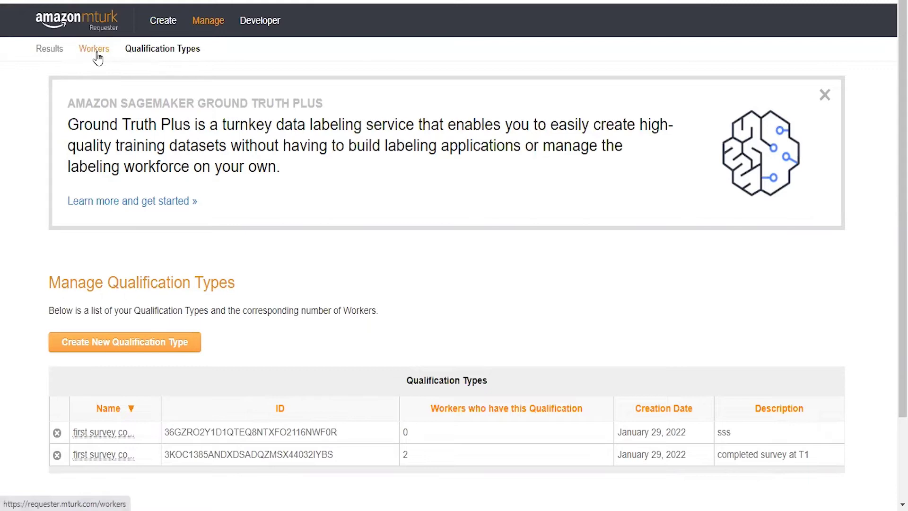
{"action": "scroll", "coordinate": [218, 225], "scroll_direction": "down", "scroll_amount": 5}
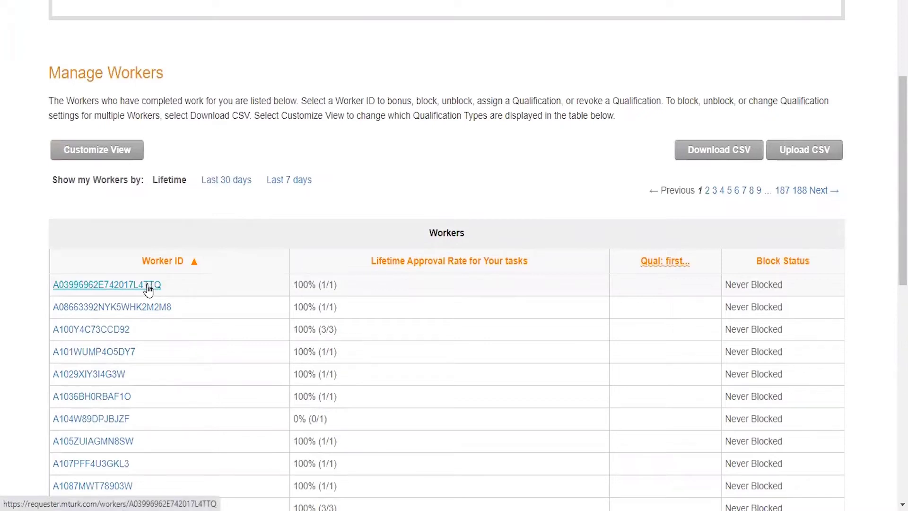
{"action": "left_click", "coordinate": [148, 289]}
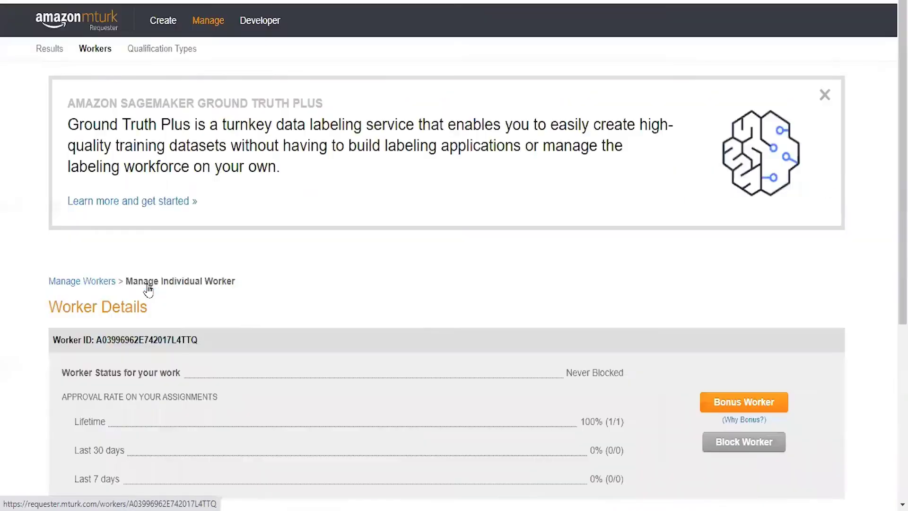
{"action": "scroll", "coordinate": [243, 260], "scroll_direction": "down", "scroll_amount": 5}
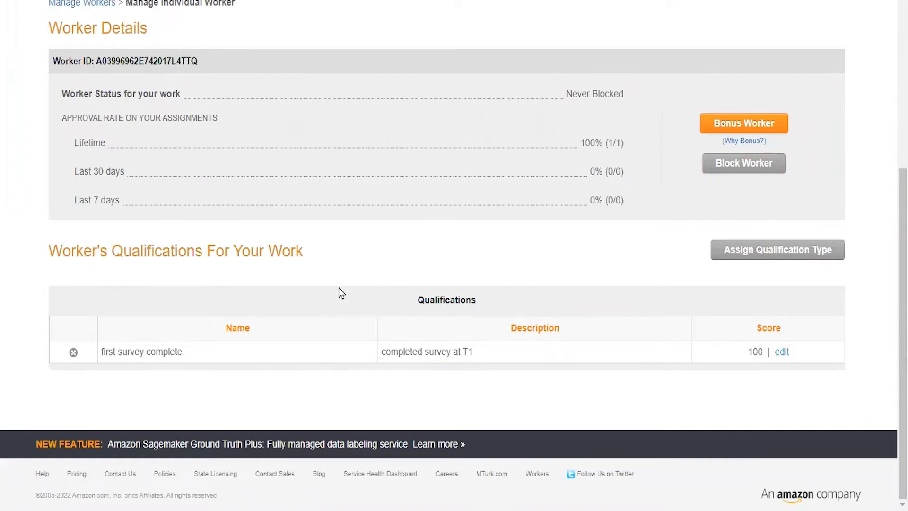
{"action": "scroll", "coordinate": [339, 290], "scroll_direction": "up", "scroll_amount": 3}
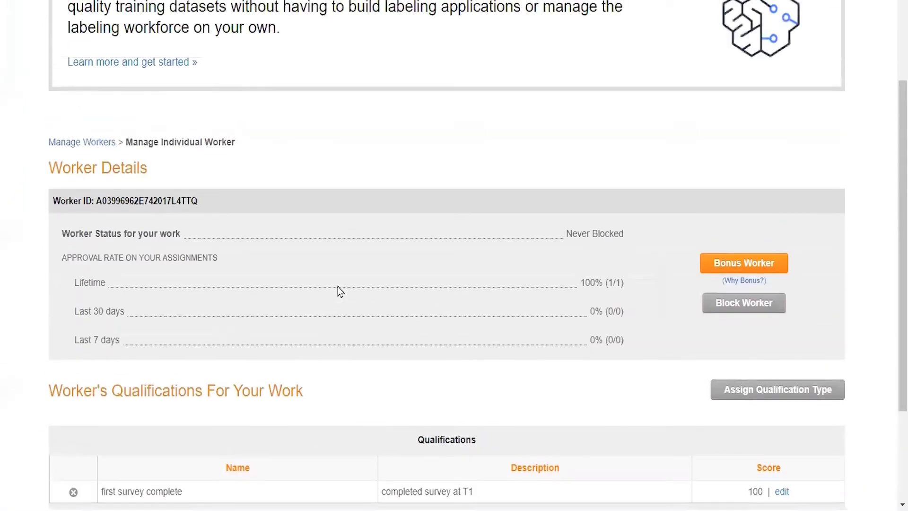
{"action": "left_click", "coordinate": [94, 149]}
{"action": "scroll", "coordinate": [185, 178], "scroll_direction": "down", "scroll_amount": 7}
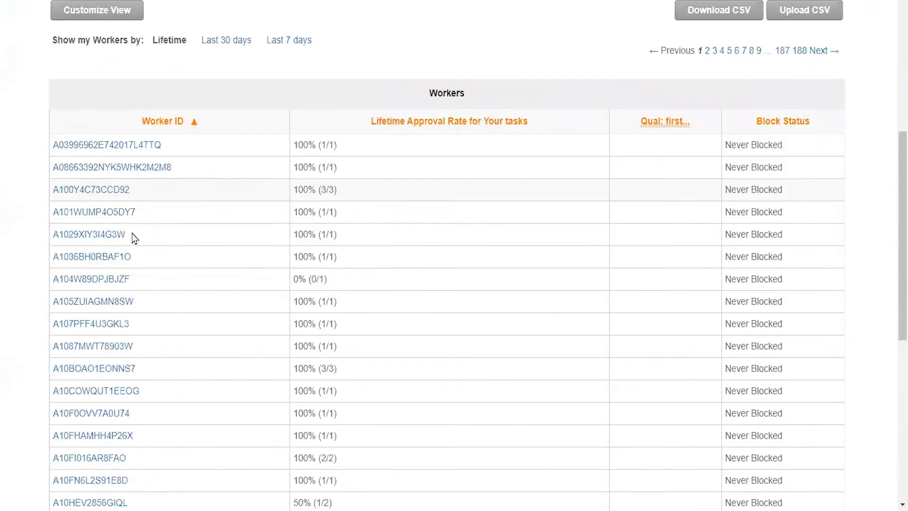
Step: Assign another worker the 'first survey complete' qualification with a score of 100
{"action": "left_click", "coordinate": [102, 262]}
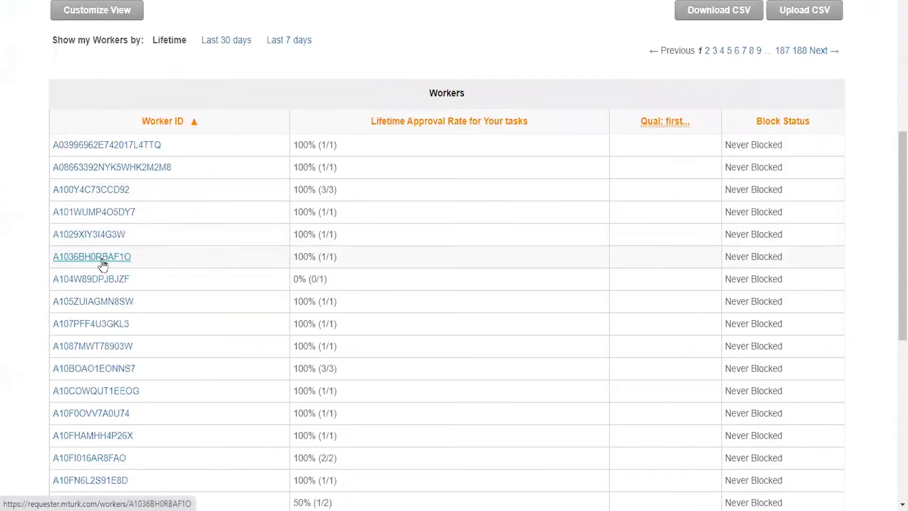
{"action": "scroll", "coordinate": [215, 245], "scroll_direction": "down", "scroll_amount": 5}
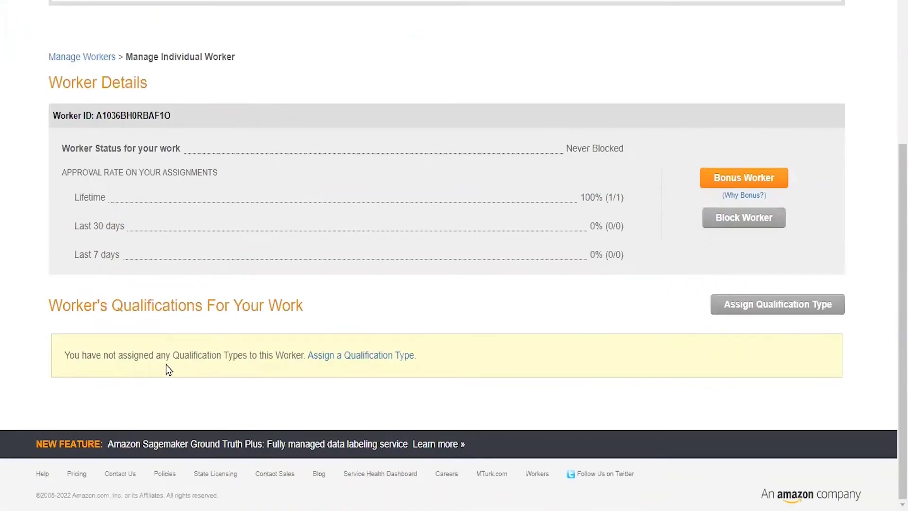
{"action": "left_click", "coordinate": [322, 360]}
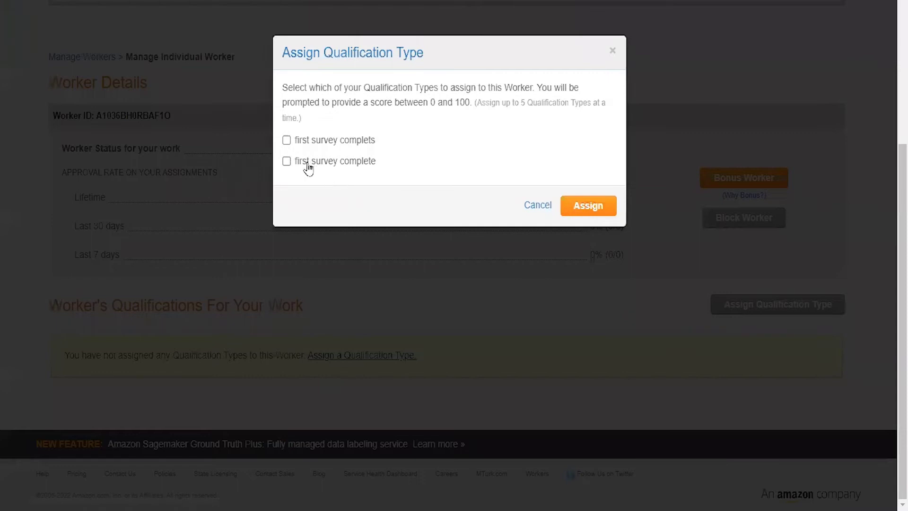
{"action": "left_click", "coordinate": [307, 166]}
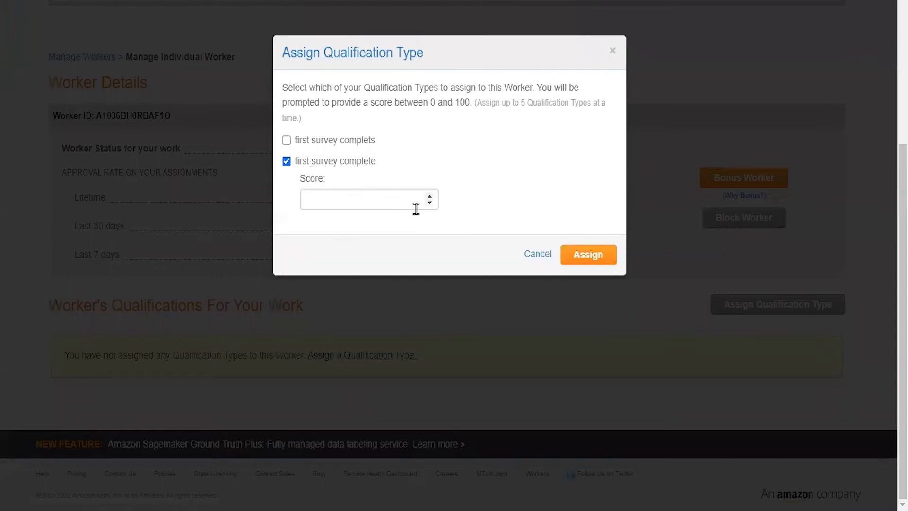
{"action": "left_click", "coordinate": [379, 205]}
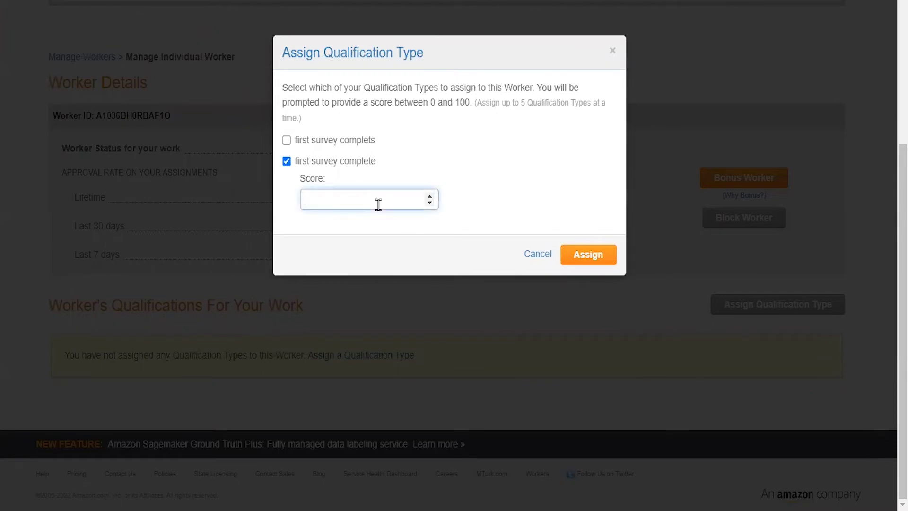
{"action": "type", "text": "100"}
{"action": "left_click", "coordinate": [591, 259]}
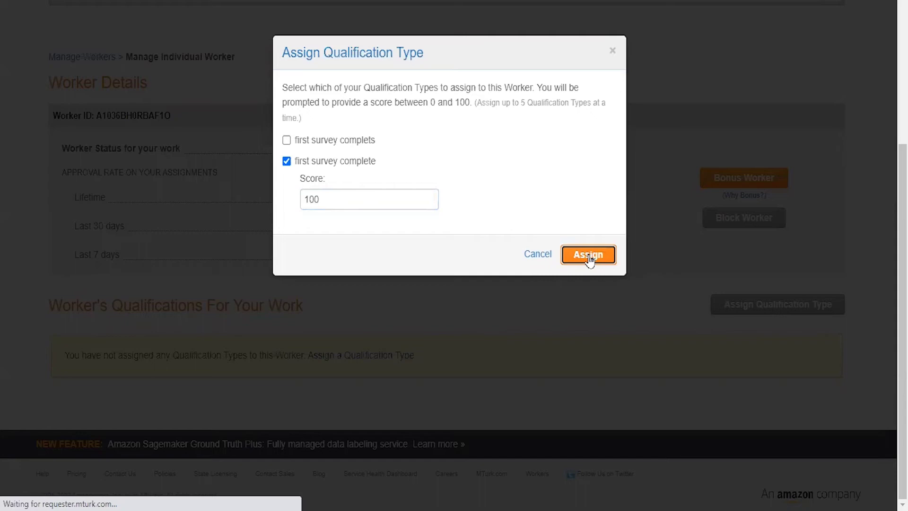
{"action": "scroll", "coordinate": [552, 274], "scroll_direction": "down", "scroll_amount": 6}
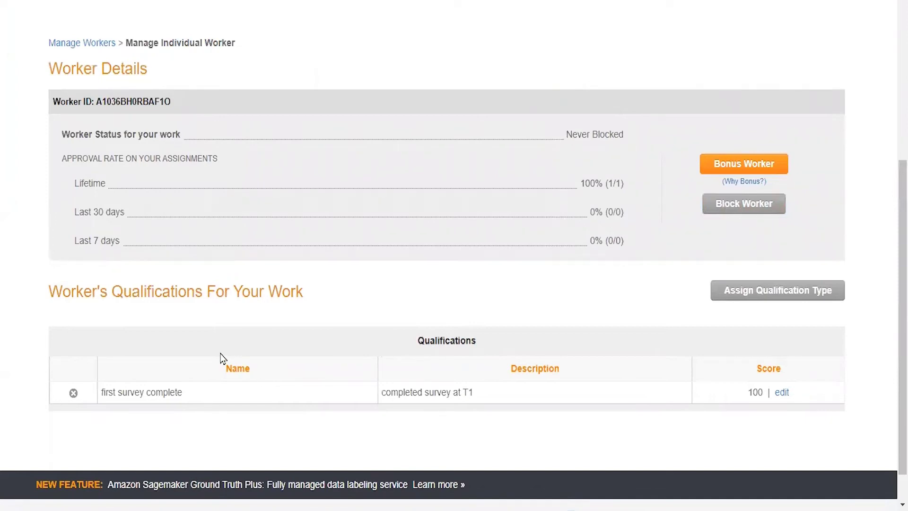
Step: Return to the 188-page Manage Workers list and scroll through the Workers table
{"action": "left_click", "coordinate": [103, 47]}
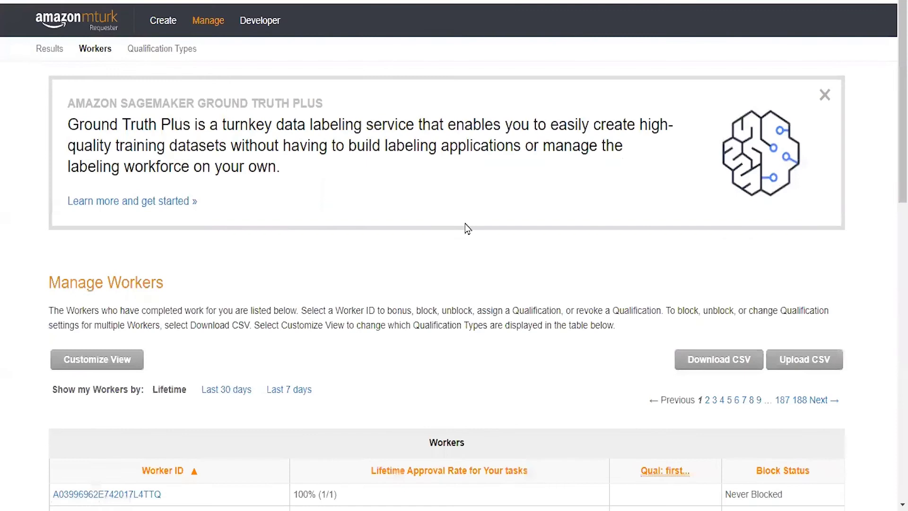
{"action": "scroll", "coordinate": [468, 227], "scroll_direction": "down", "scroll_amount": 3}
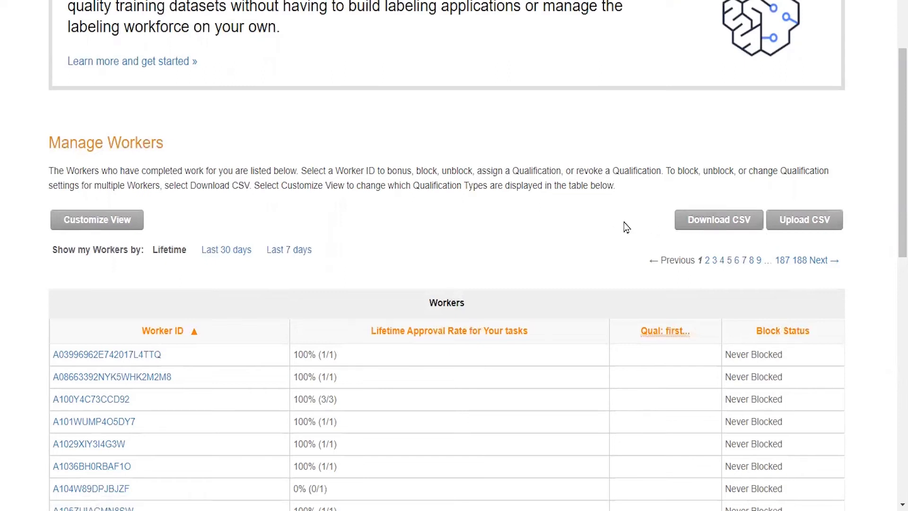
{"action": "scroll", "coordinate": [504, 281], "scroll_direction": "up", "scroll_amount": 3}
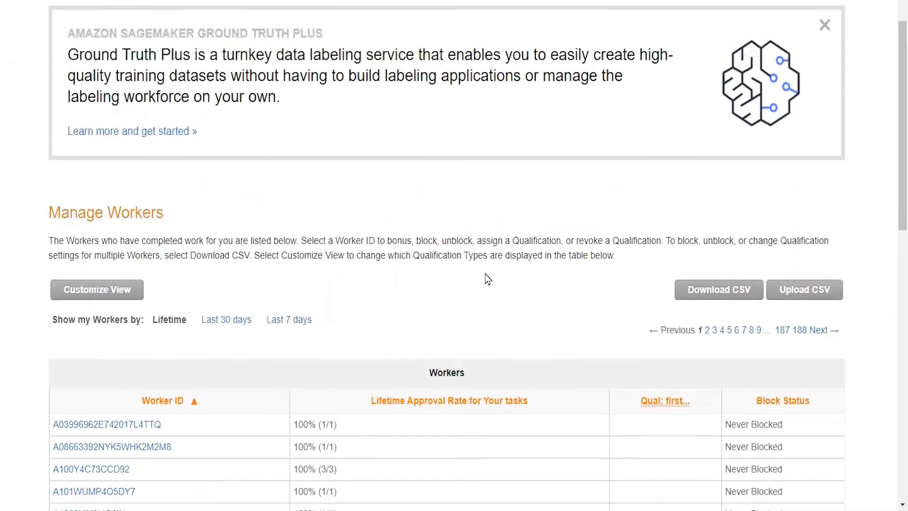
{"action": "scroll", "coordinate": [427, 357], "scroll_direction": "down", "scroll_amount": 1}
{"action": "scroll", "coordinate": [421, 358], "scroll_direction": "up", "scroll_amount": 1}
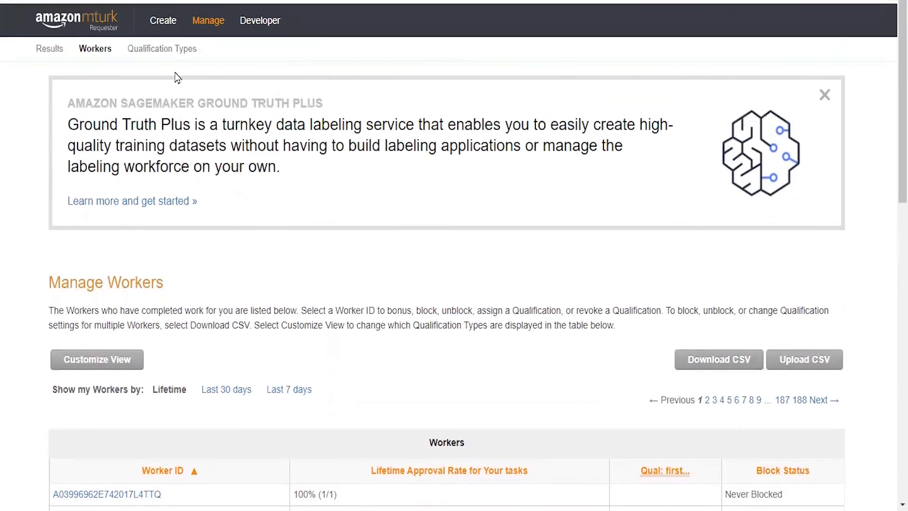
Step: Create a new project from the Survey Link template and scroll to its Worker requirements
{"action": "left_click", "coordinate": [163, 21]}
{"action": "scroll", "coordinate": [439, 270], "scroll_direction": "down", "scroll_amount": 1}
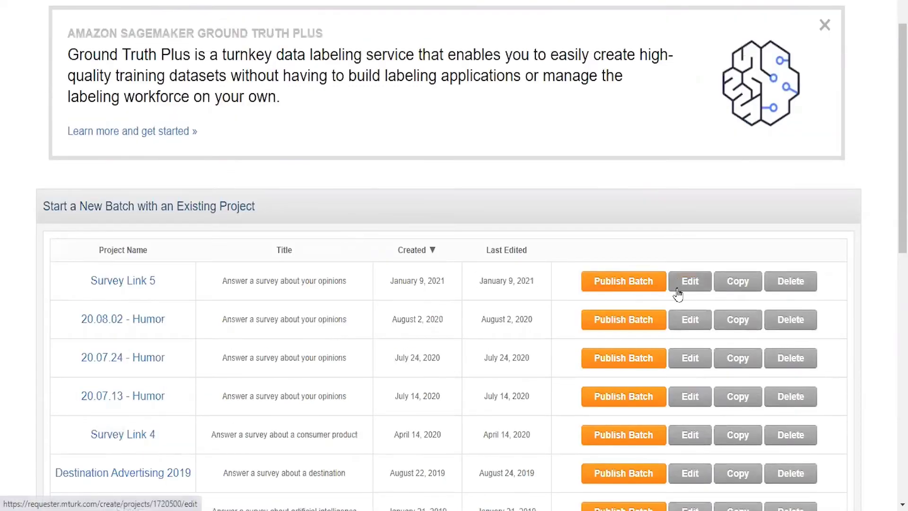
{"action": "scroll", "coordinate": [667, 290], "scroll_direction": "up", "scroll_amount": 1}
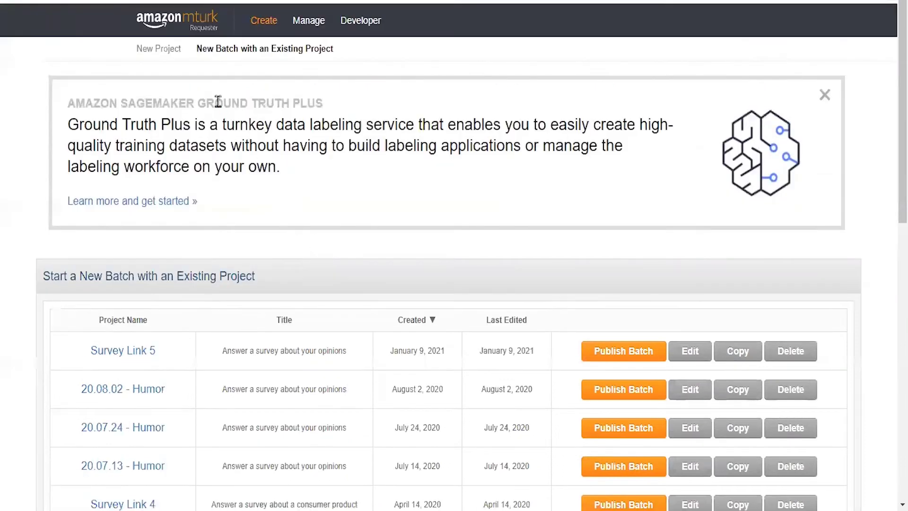
{"action": "left_click", "coordinate": [170, 52]}
{"action": "scroll", "coordinate": [488, 226], "scroll_direction": "down", "scroll_amount": 5}
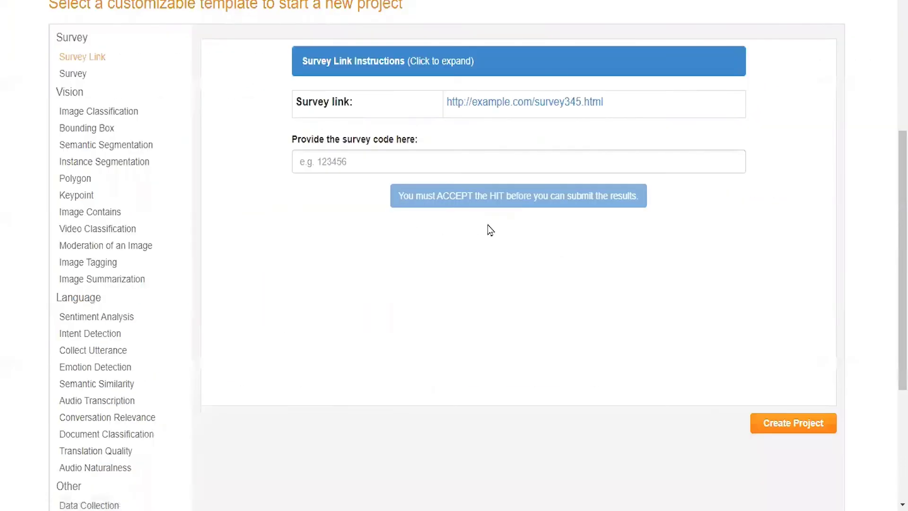
{"action": "left_click", "coordinate": [772, 424]}
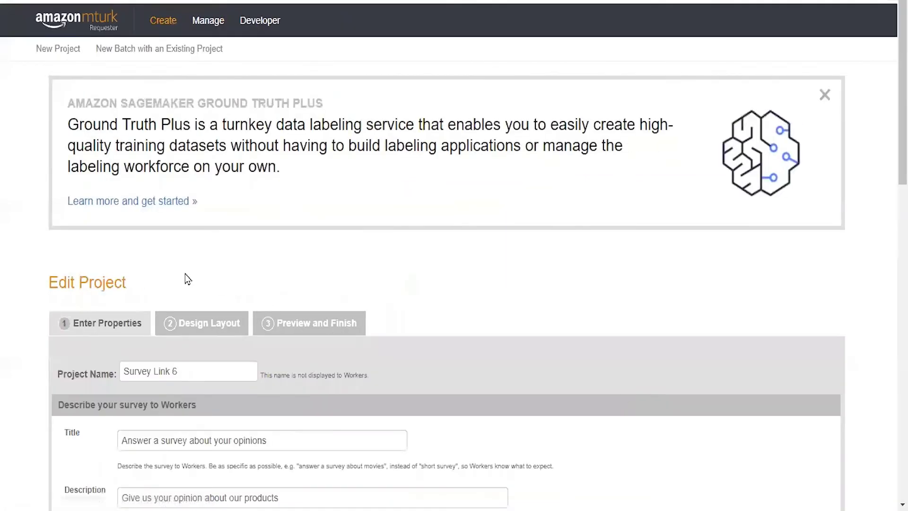
{"action": "scroll", "coordinate": [153, 259], "scroll_direction": "down", "scroll_amount": 4}
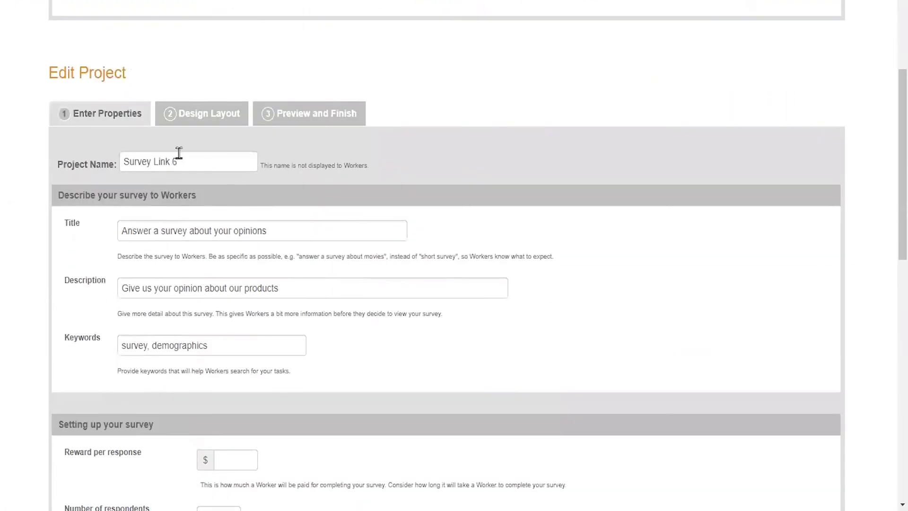
{"action": "scroll", "coordinate": [210, 248], "scroll_direction": "down", "scroll_amount": 10}
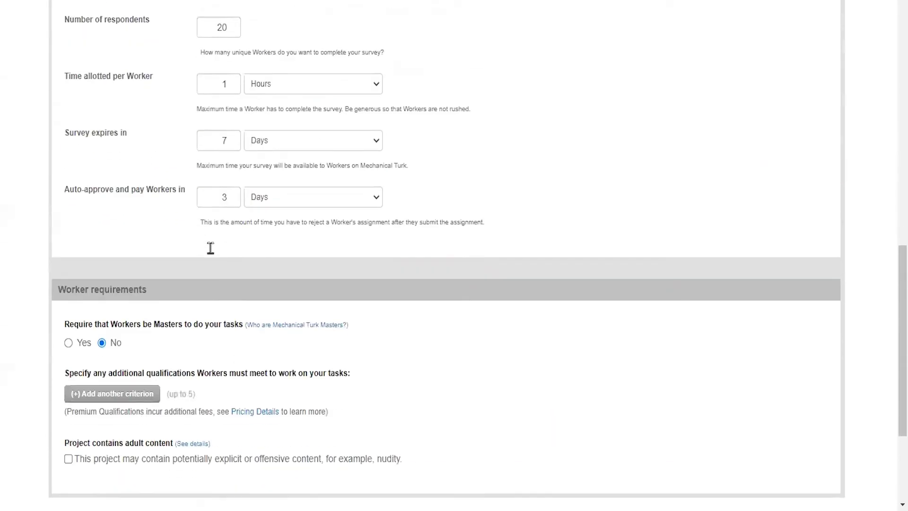
{"action": "scroll", "coordinate": [210, 249], "scroll_direction": "down", "scroll_amount": 2}
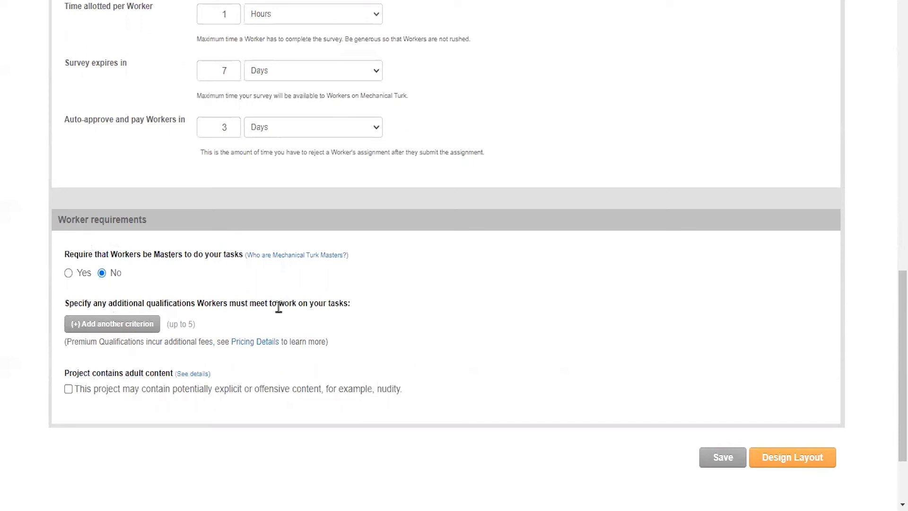
Step: Add a worker requirement criterion: 'first survey complete' equal to 100
{"action": "left_click", "coordinate": [133, 331]}
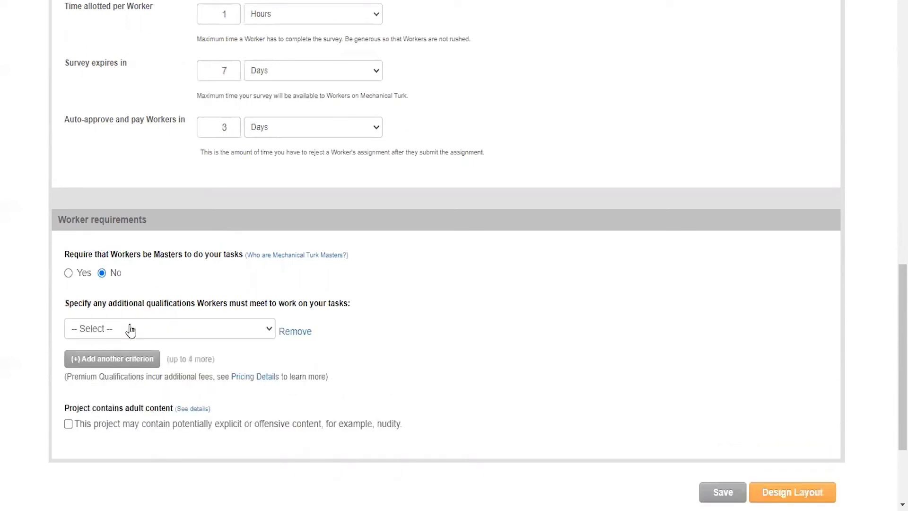
{"action": "left_click", "coordinate": [132, 330]}
{"action": "scroll", "coordinate": [126, 185], "scroll_direction": "down", "scroll_amount": 8}
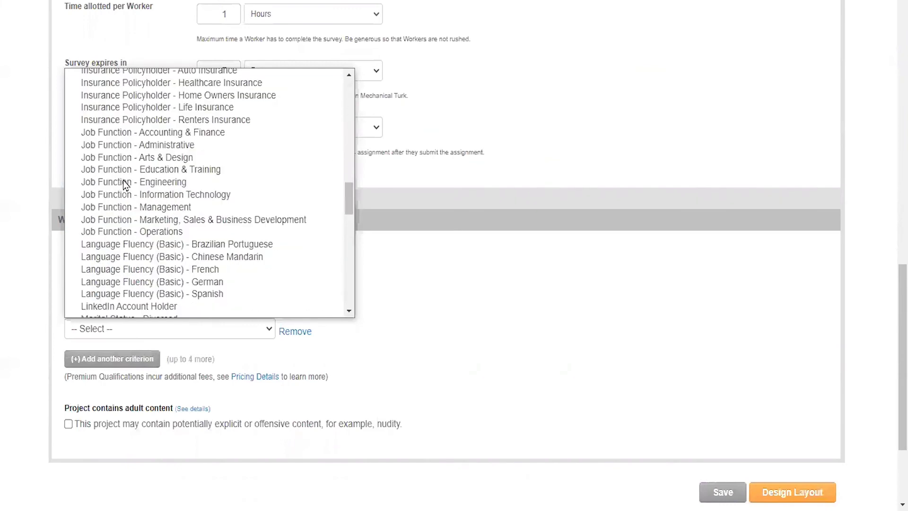
{"action": "scroll", "coordinate": [125, 185], "scroll_direction": "down", "scroll_amount": 20}
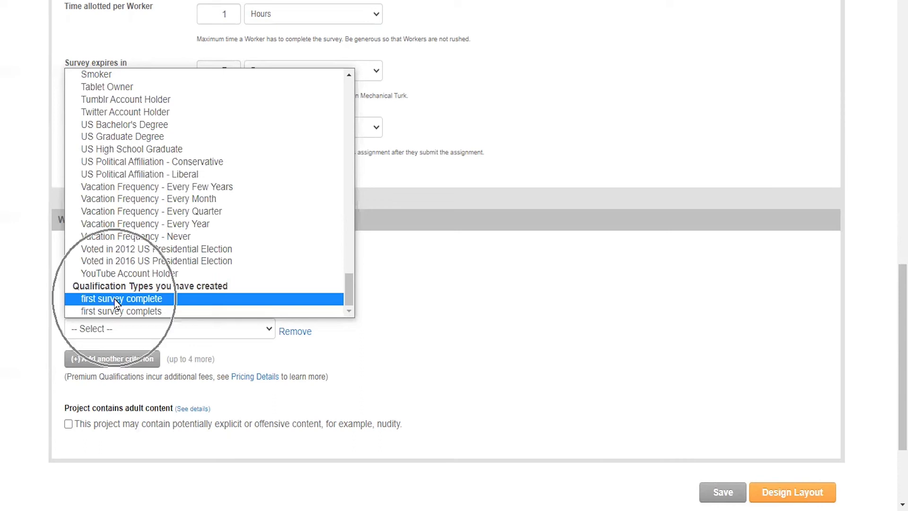
{"action": "left_click", "coordinate": [116, 299]}
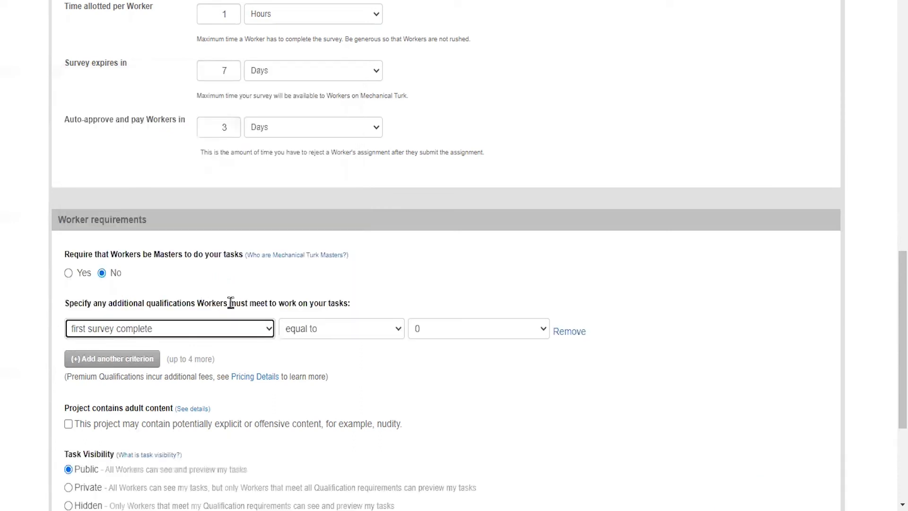
{"action": "left_click", "coordinate": [434, 328]}
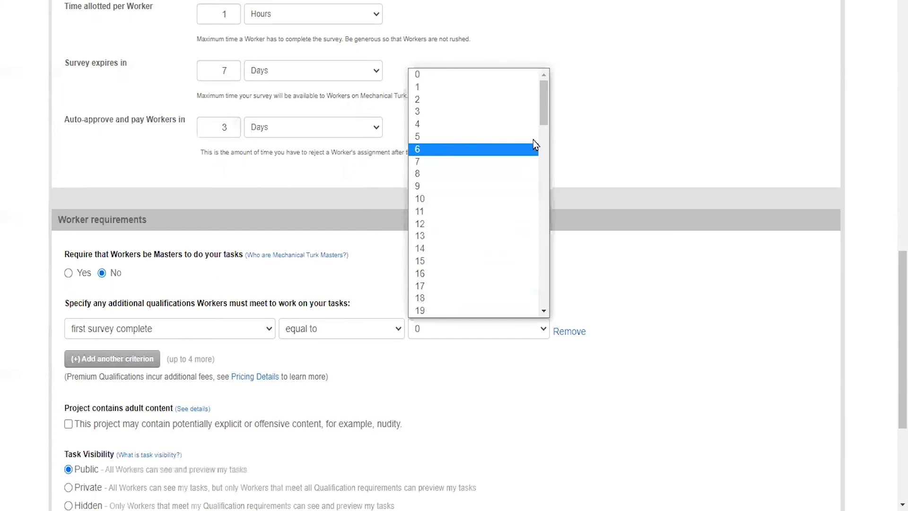
{"action": "left_click_drag", "start_coordinate": [546, 116], "coordinate": [536, 312]}
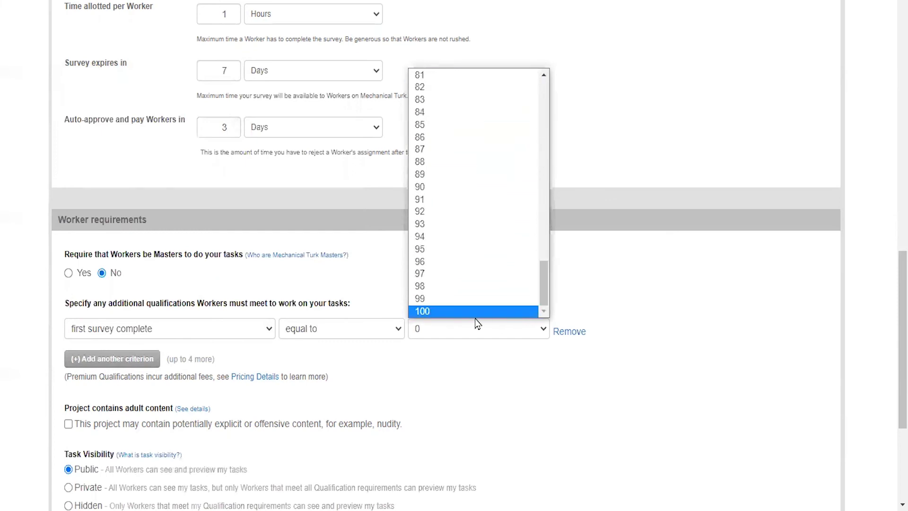
{"action": "left_click", "coordinate": [475, 312]}
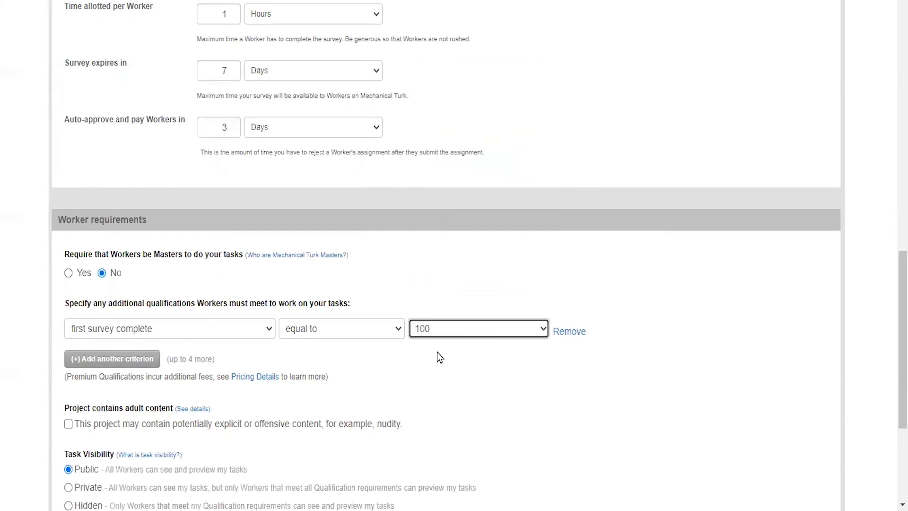
{"action": "scroll", "coordinate": [439, 359], "scroll_direction": "down", "scroll_amount": 5}
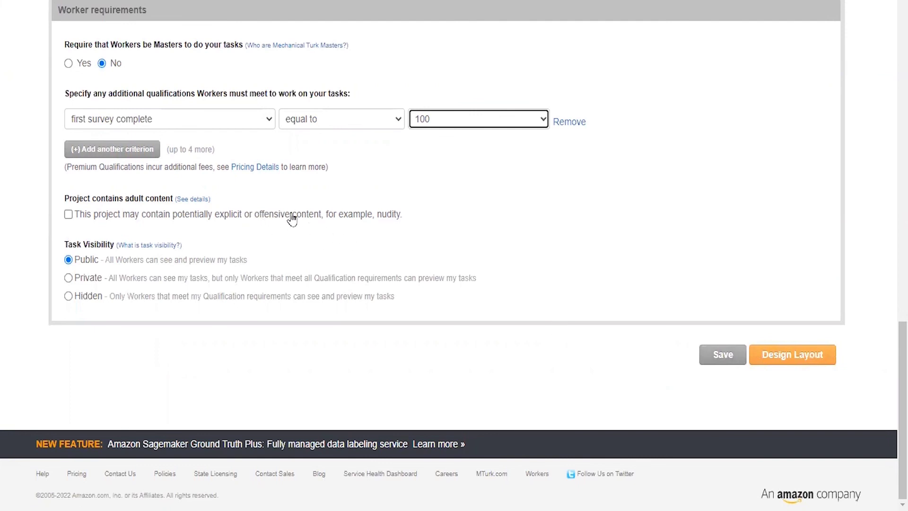
{"action": "scroll", "coordinate": [290, 215], "scroll_direction": "up", "scroll_amount": 15}
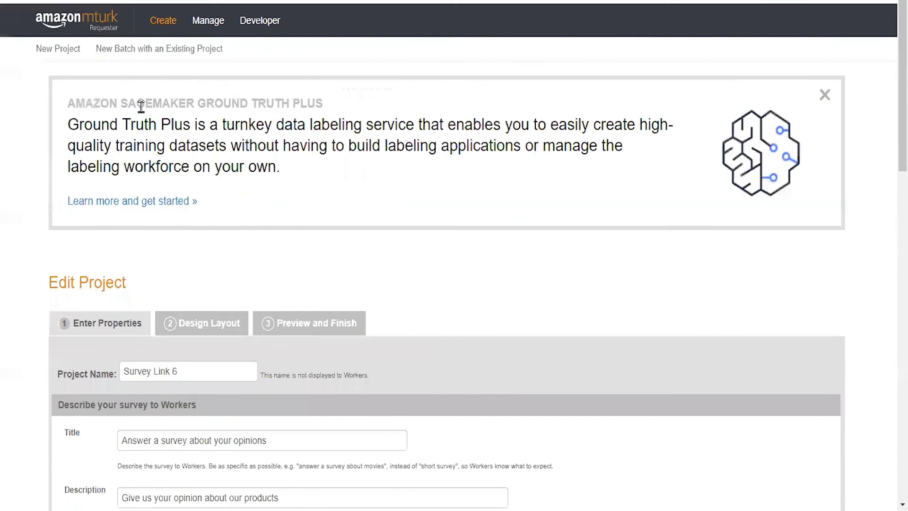
Step: Choose New Batch with an Existing Project to list the existing projects
{"action": "left_click", "coordinate": [86, 33]}
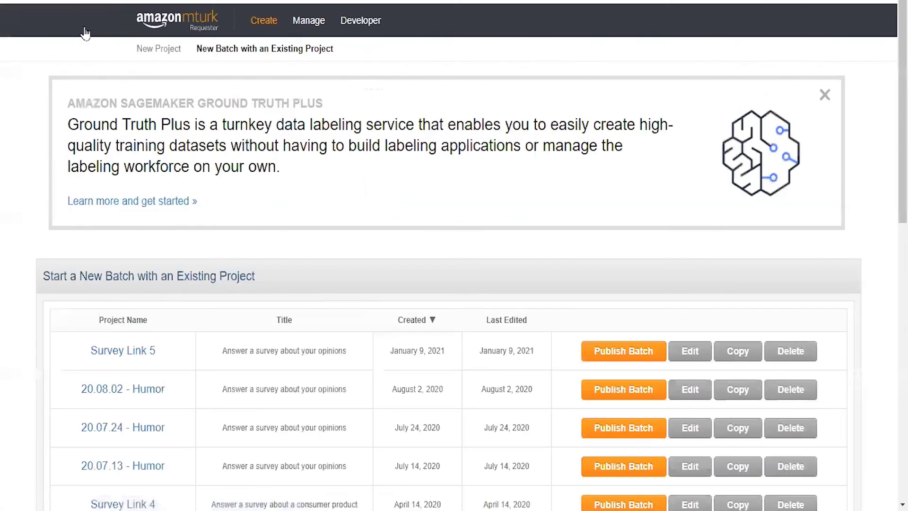